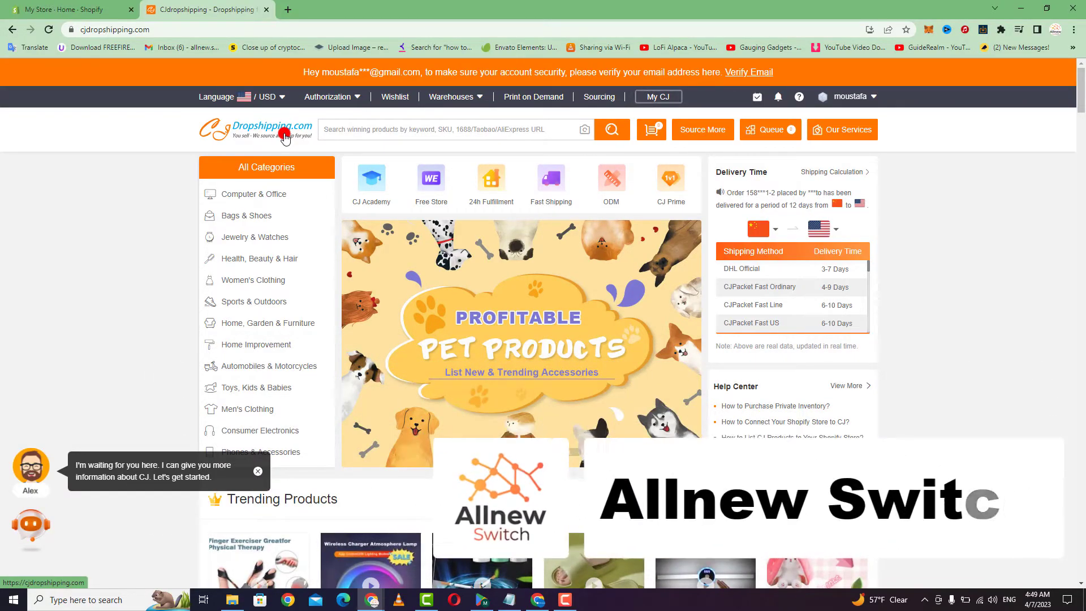
- Look over the delivery times and trending products on the CJdropshipping home page
{"action": "mouse_move", "coordinate": [1083, 96]}
{"action": "left_mouse_down"}
{"action": "mouse_move", "coordinate": [1082, 126]}
{"action": "mouse_move", "coordinate": [1083, 96]}
{"action": "left_mouse_up"}
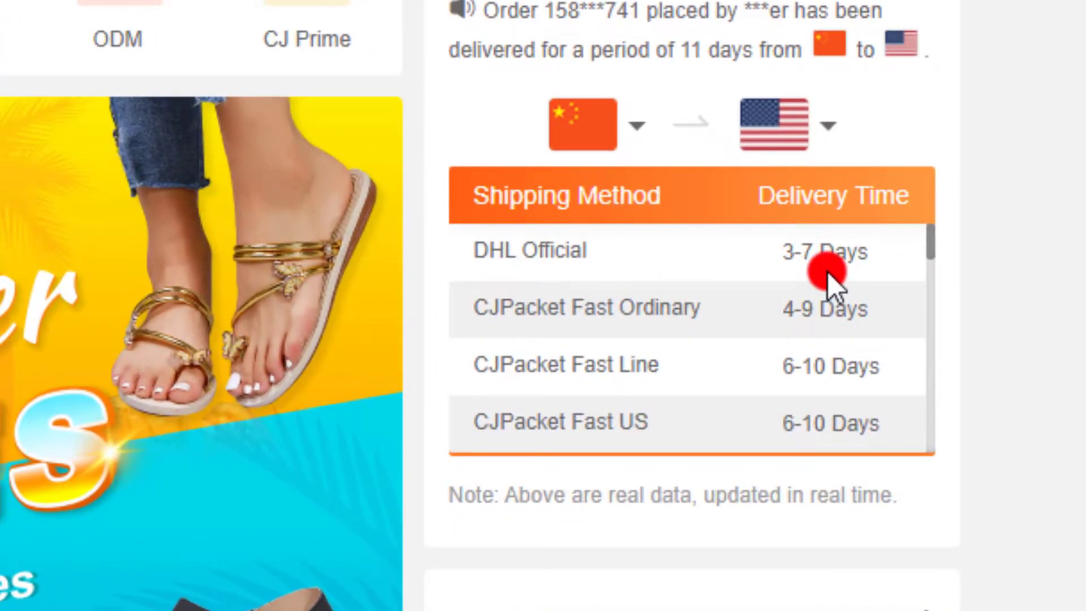
{"action": "left_click_drag", "start_coordinate": [1083, 97], "coordinate": [1083, 123]}
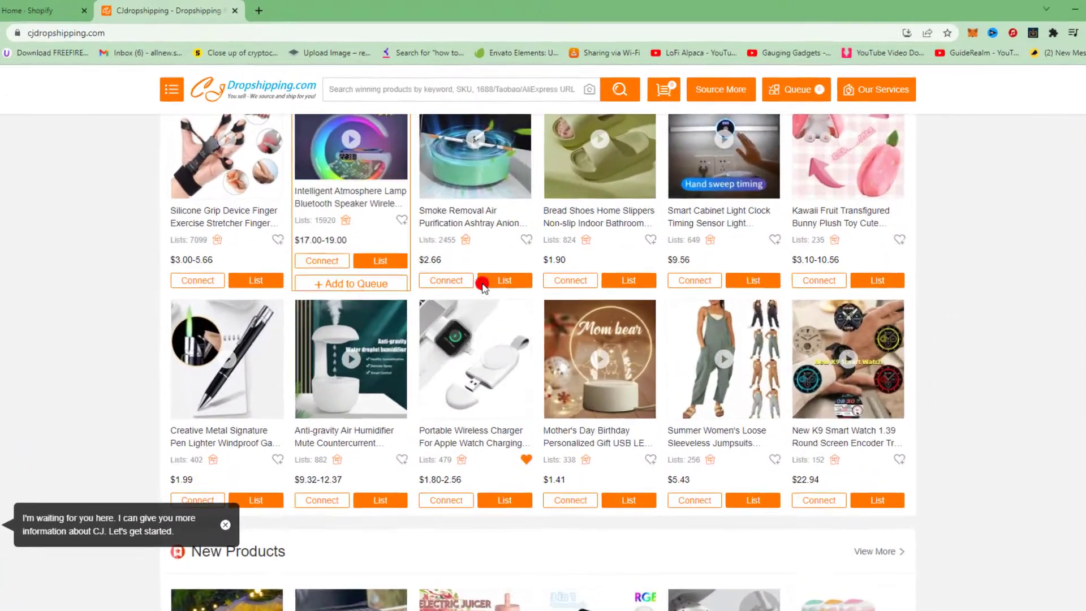
{"action": "left_click", "coordinate": [509, 298]}
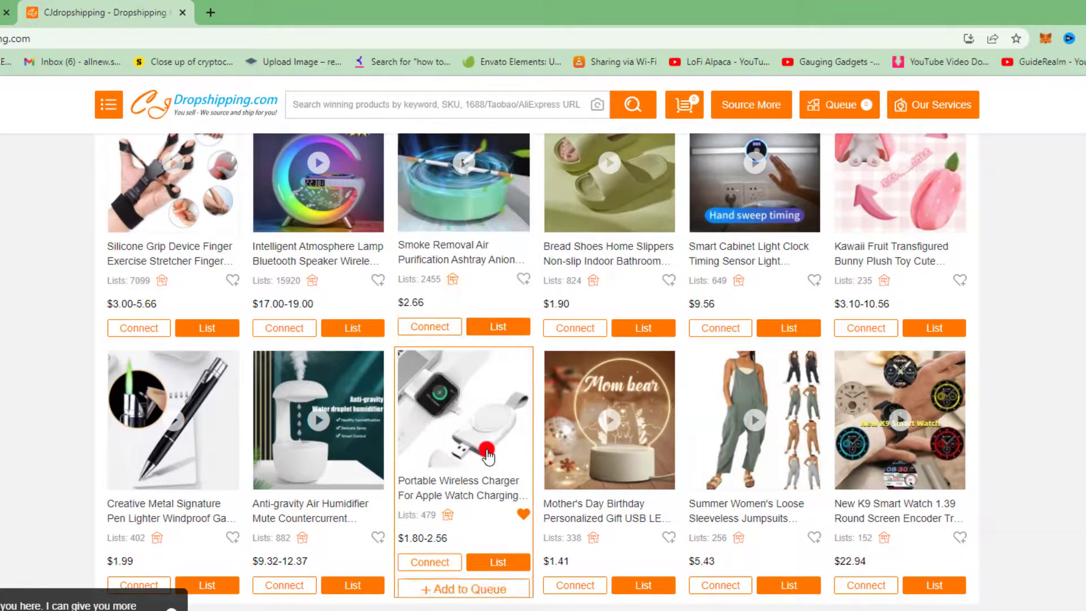
{"action": "scroll", "coordinate": [977, 390], "scroll_direction": "up", "scroll_amount": 1}
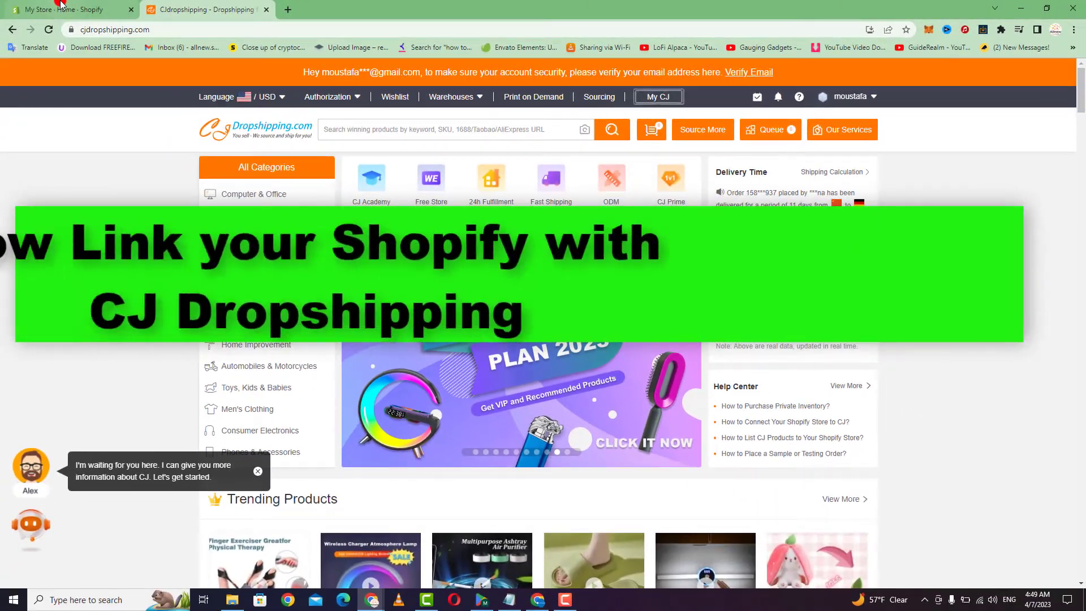
- Check the Shopify admin home against the CJdropshipping home page and its product sections
{"action": "left_click", "coordinate": [61, 8]}
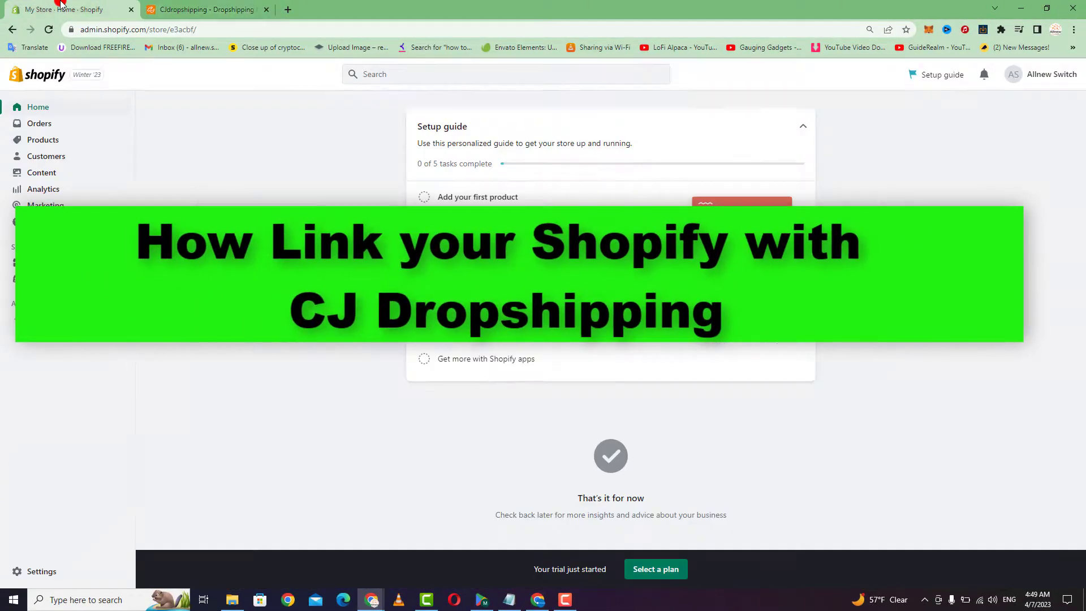
{"action": "left_click", "coordinate": [182, 8]}
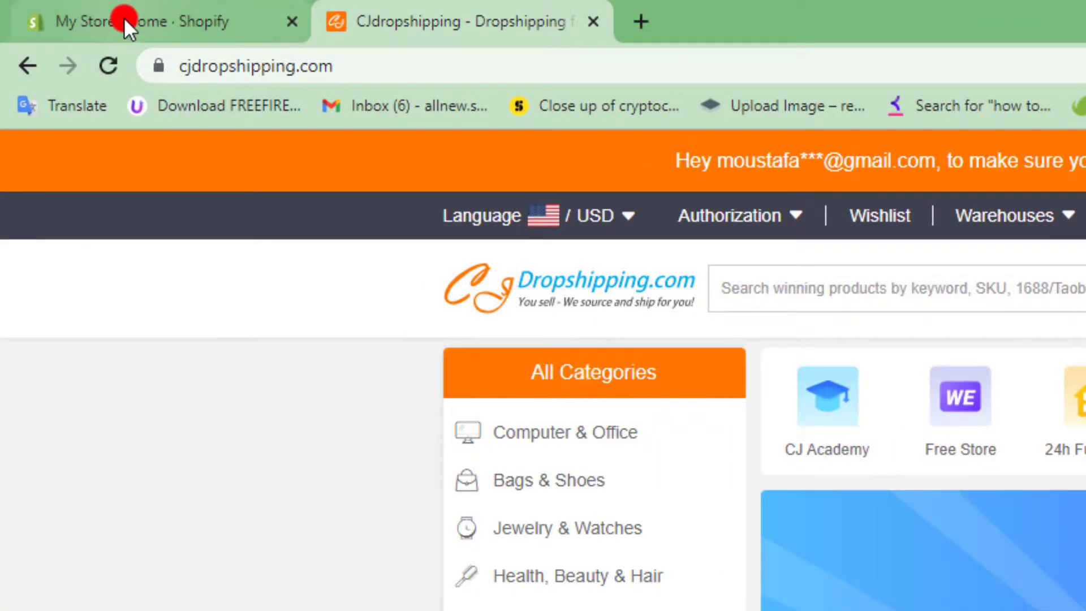
{"action": "left_click", "coordinate": [124, 16]}
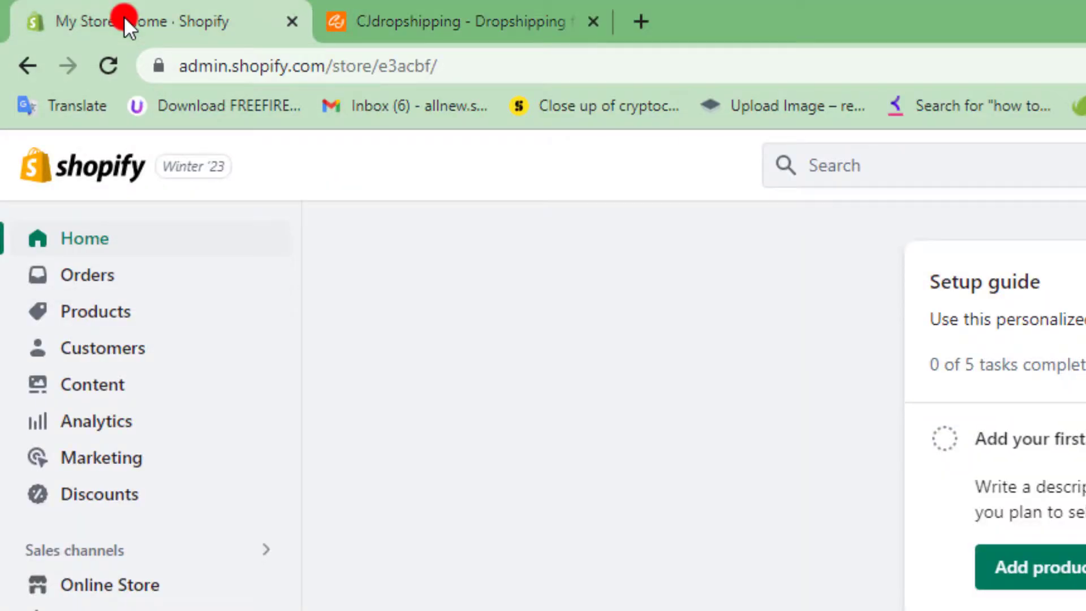
{"action": "left_click", "coordinate": [460, 19]}
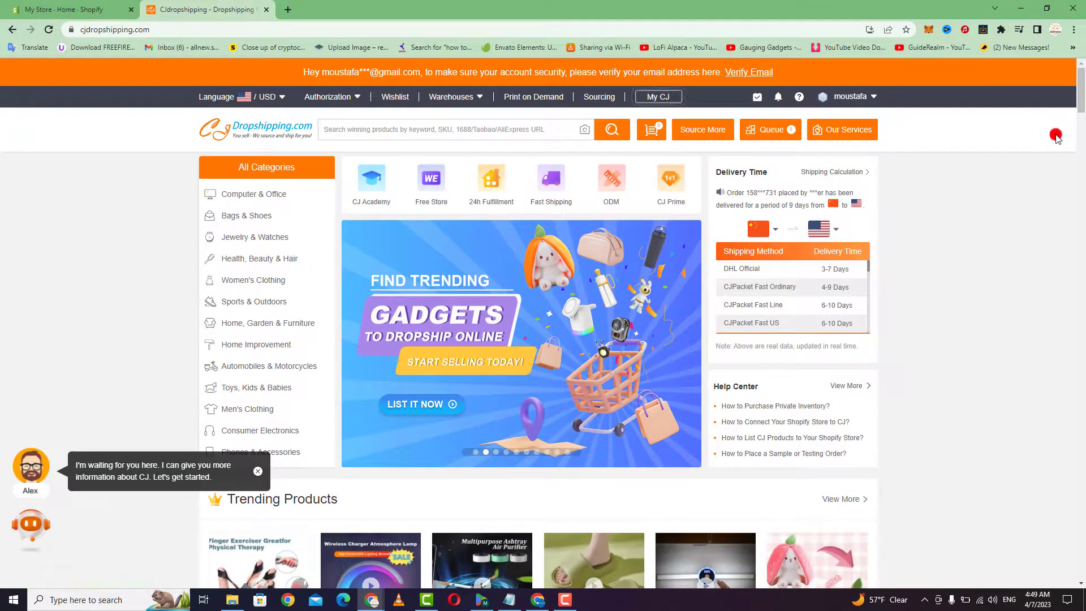
{"action": "scroll", "coordinate": [1081, 95], "scroll_direction": "down", "scroll_amount": 10}
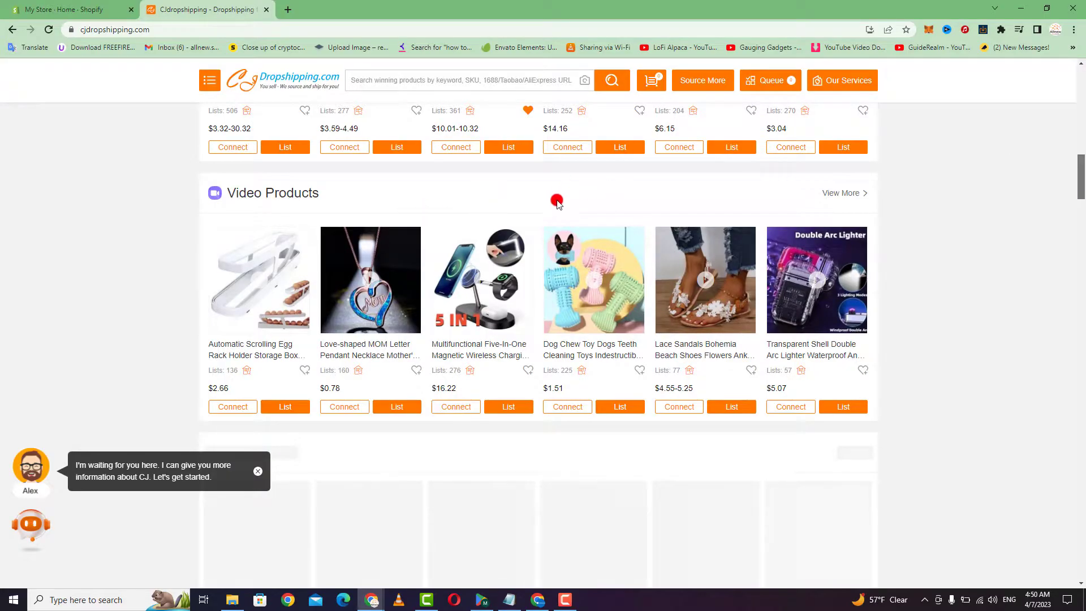
{"action": "left_click", "coordinate": [33, 6]}
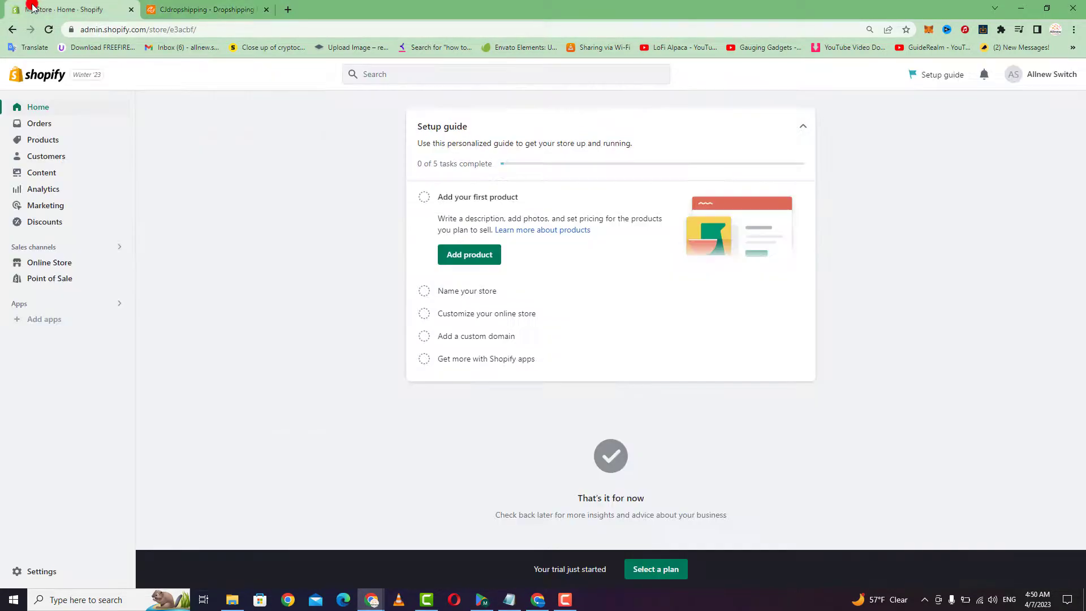
{"action": "left_click", "coordinate": [204, 6]}
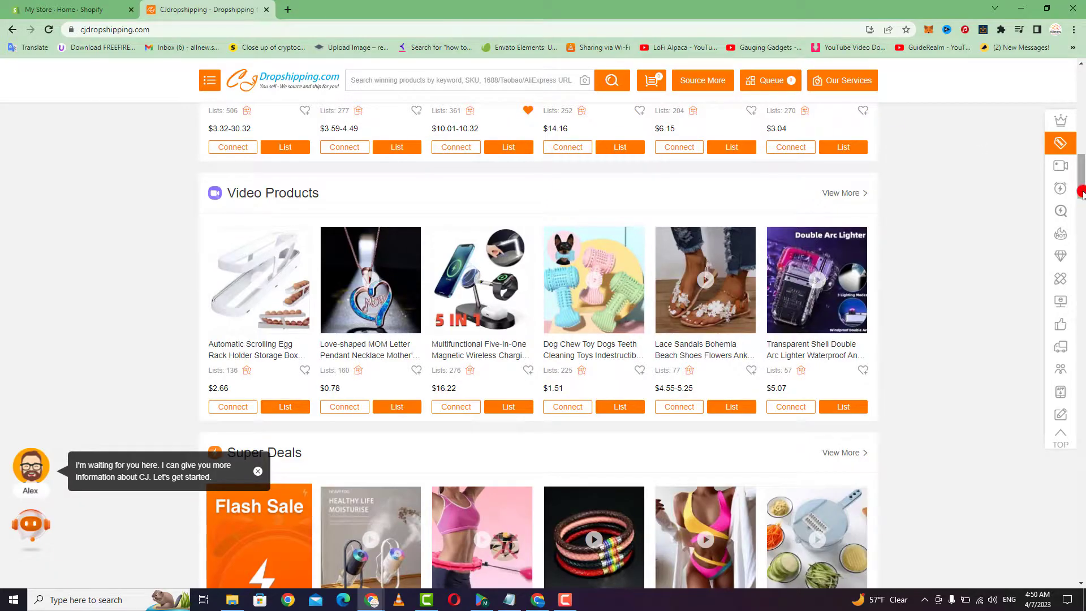
{"action": "scroll", "coordinate": [1080, 192], "scroll_direction": "up", "scroll_amount": 10}
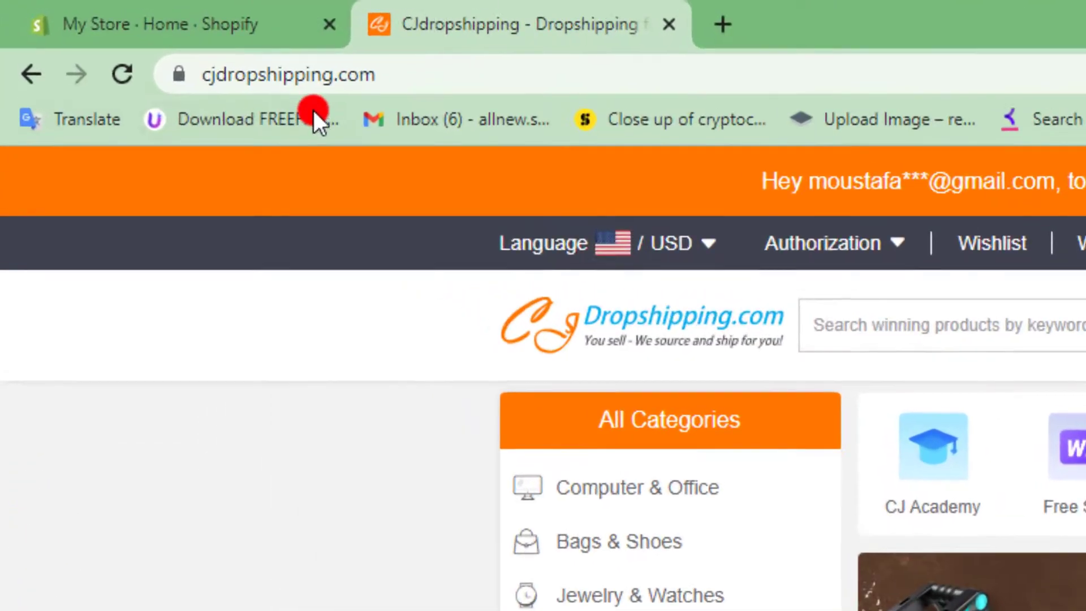
{"action": "mouse_move", "coordinate": [1029, 111]}
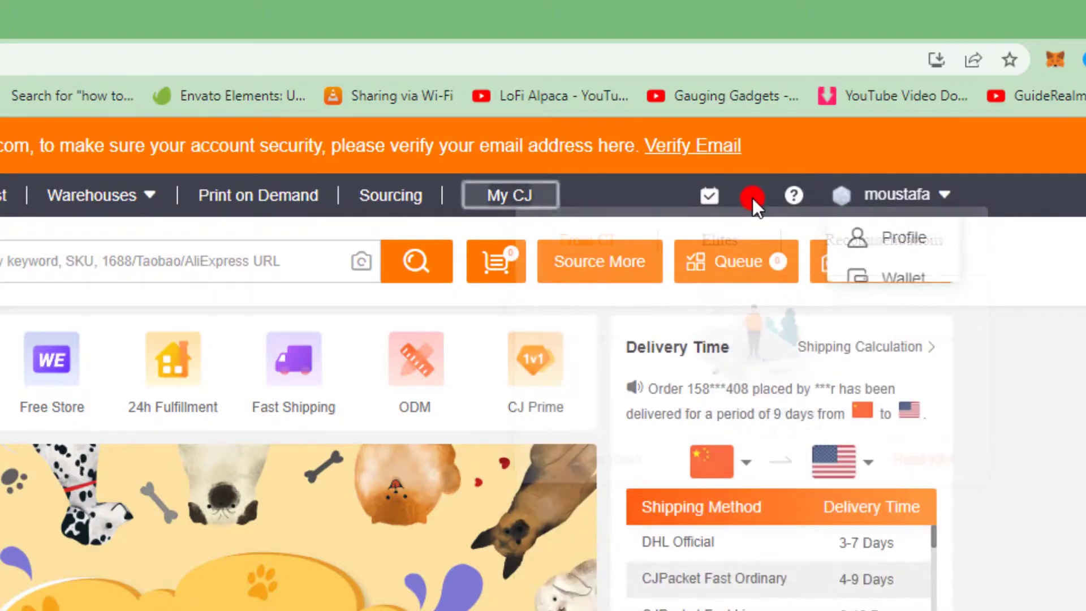
{"action": "mouse_move", "coordinate": [755, 195]}
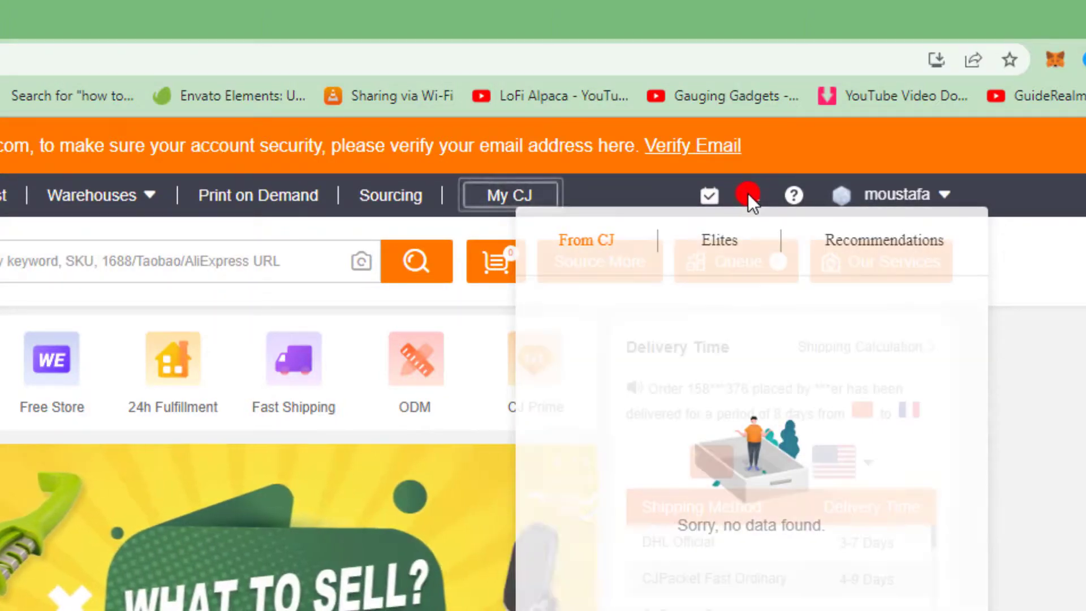
{"action": "mouse_move", "coordinate": [936, 198]}
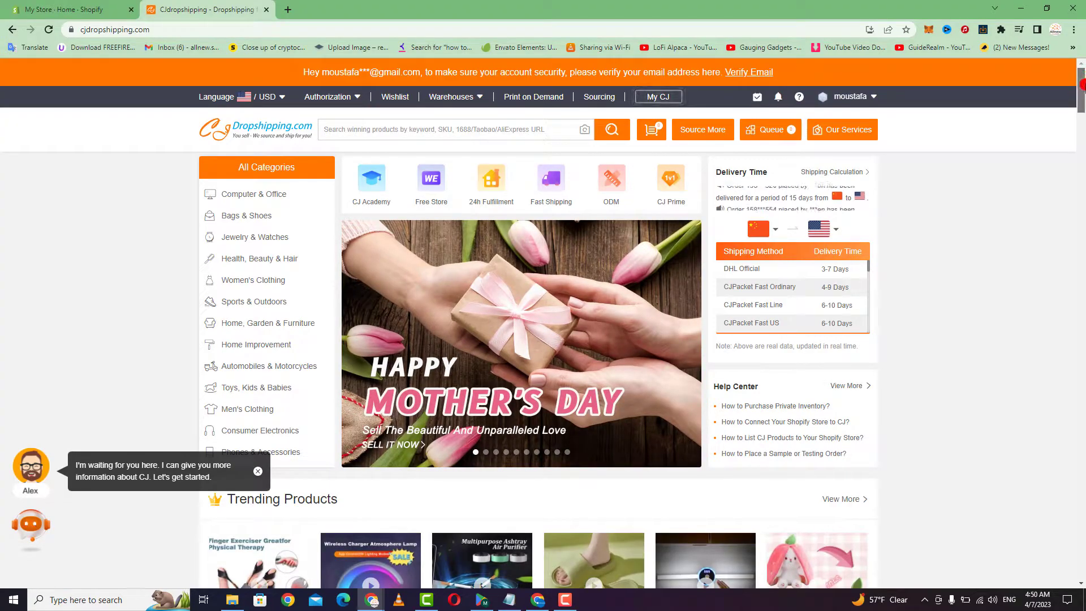
{"action": "scroll", "coordinate": [1081, 85], "scroll_direction": "down", "scroll_amount": 6}
{"action": "scroll", "coordinate": [1081, 85], "scroll_direction": "up", "scroll_amount": 6}
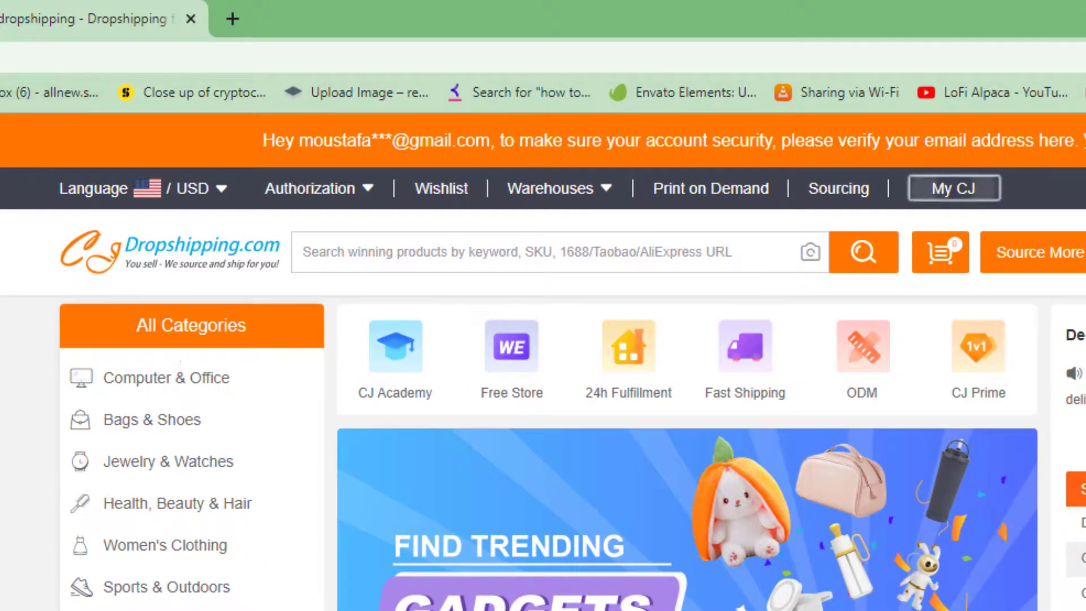
- Start authorizing a new Shopify store in CJdropshipping and proceed to the Shopify App Store listing
{"action": "mouse_move", "coordinate": [311, 194]}
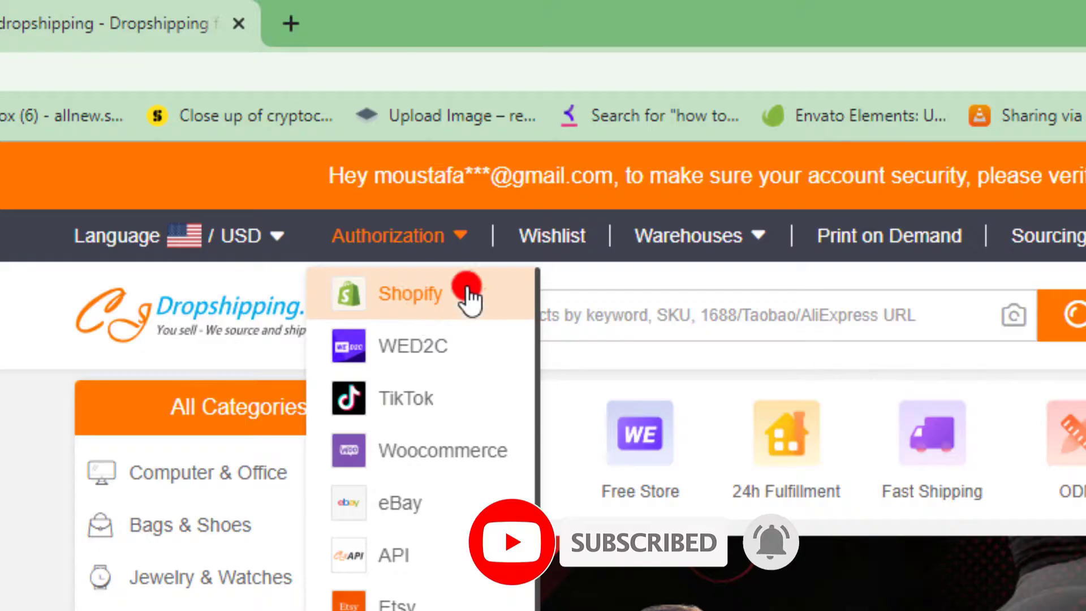
{"action": "left_click", "coordinate": [397, 300]}
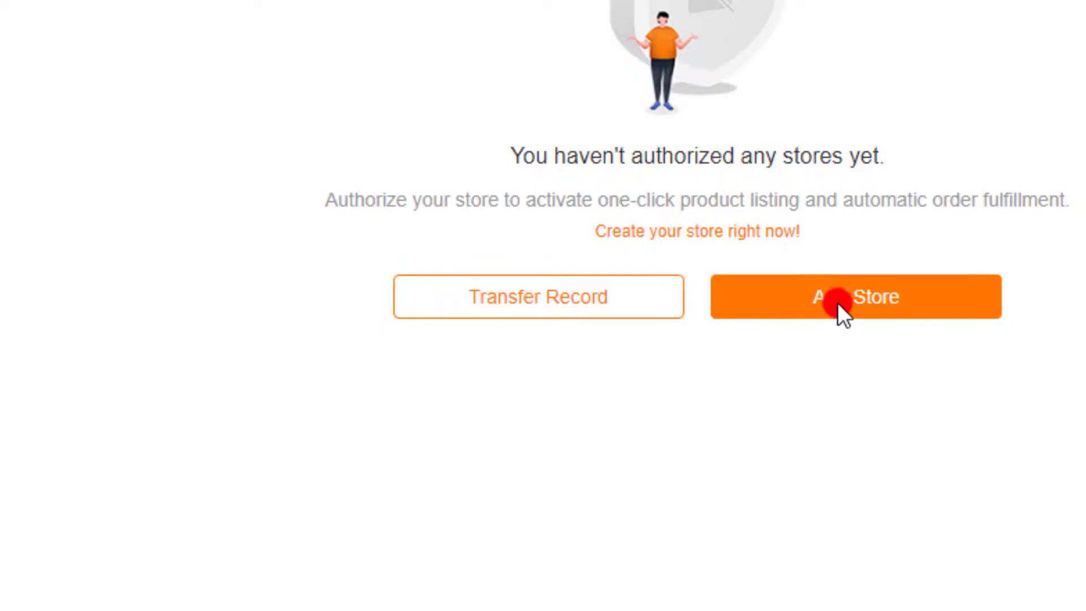
{"action": "left_click", "coordinate": [837, 304]}
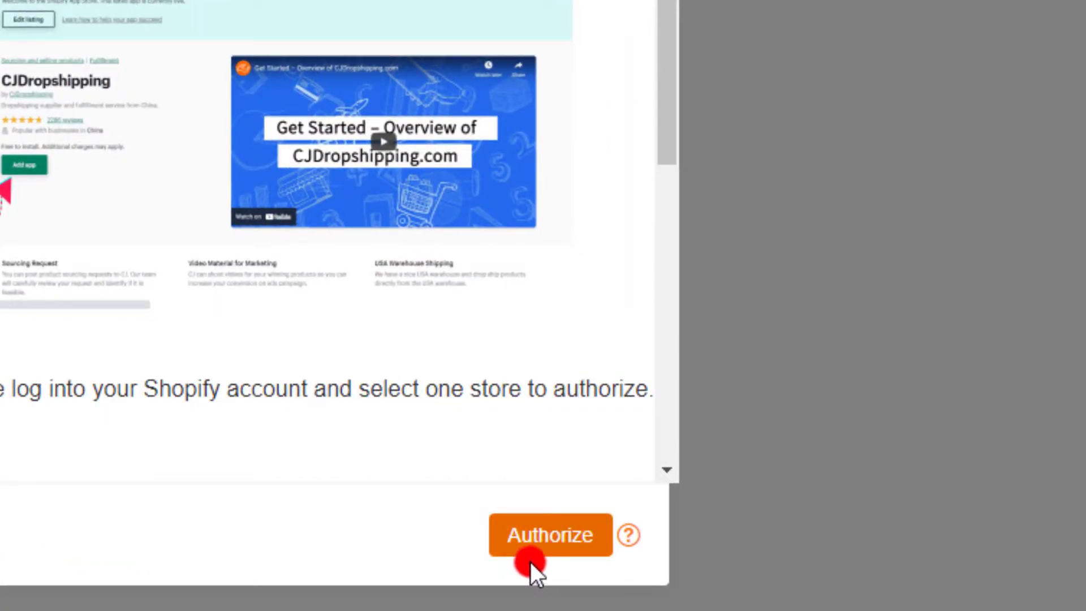
{"action": "left_click", "coordinate": [534, 560]}
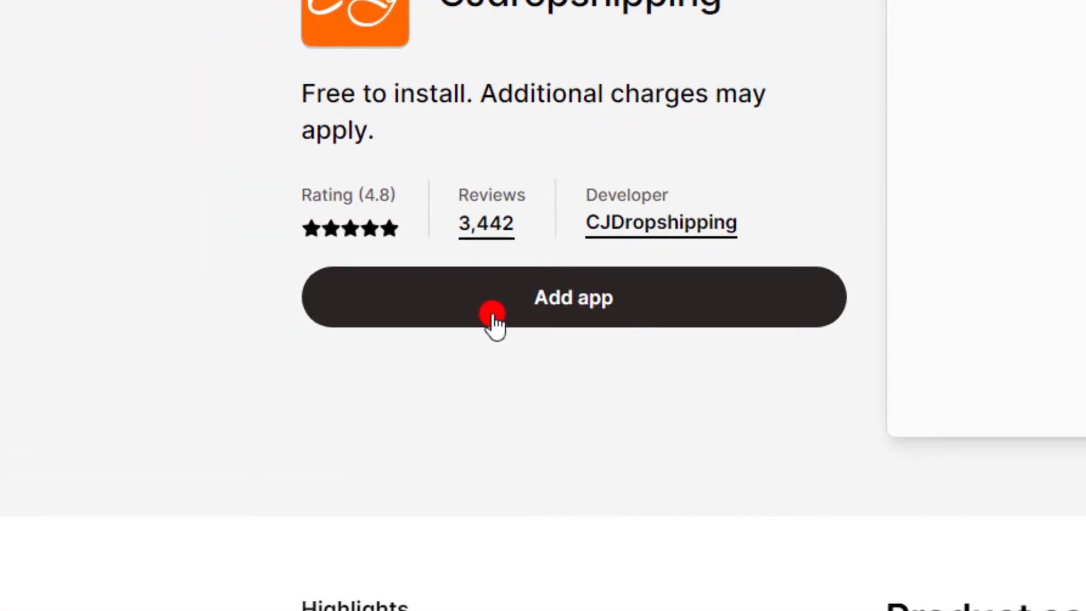
- Add the CJdropshipping app, choosing the store owner's Shopify account, and install it on My Store
{"action": "left_click", "coordinate": [622, 303]}
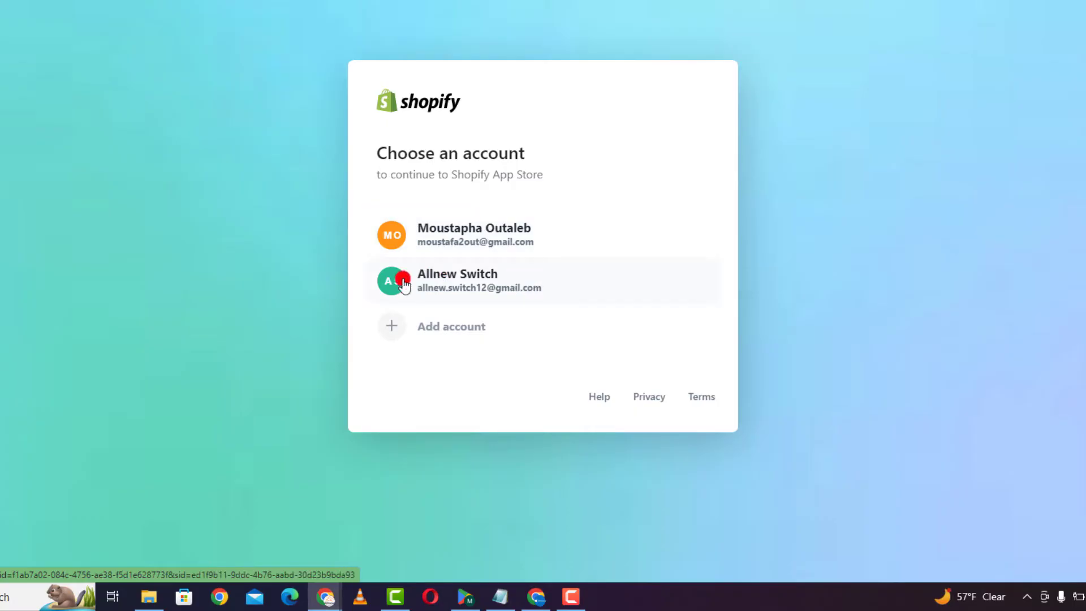
{"action": "left_click", "coordinate": [445, 286]}
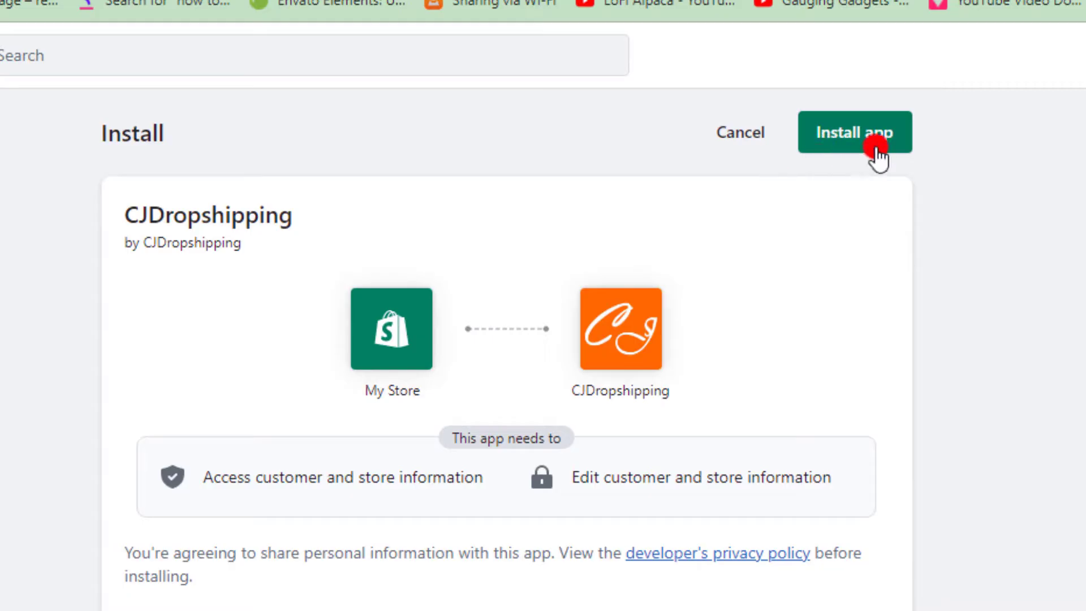
{"action": "left_click", "coordinate": [858, 142]}
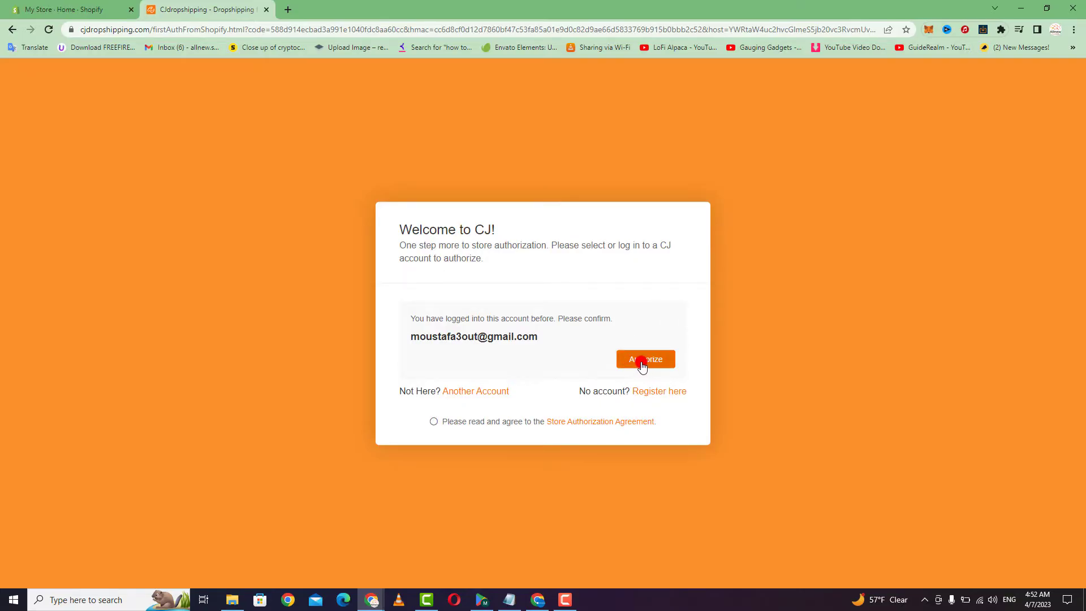
- Authorize the store with the logged-in CJ account, accept the Store Authorization Agreement, and dismiss the assistant pop-up
{"action": "left_click", "coordinate": [642, 362]}
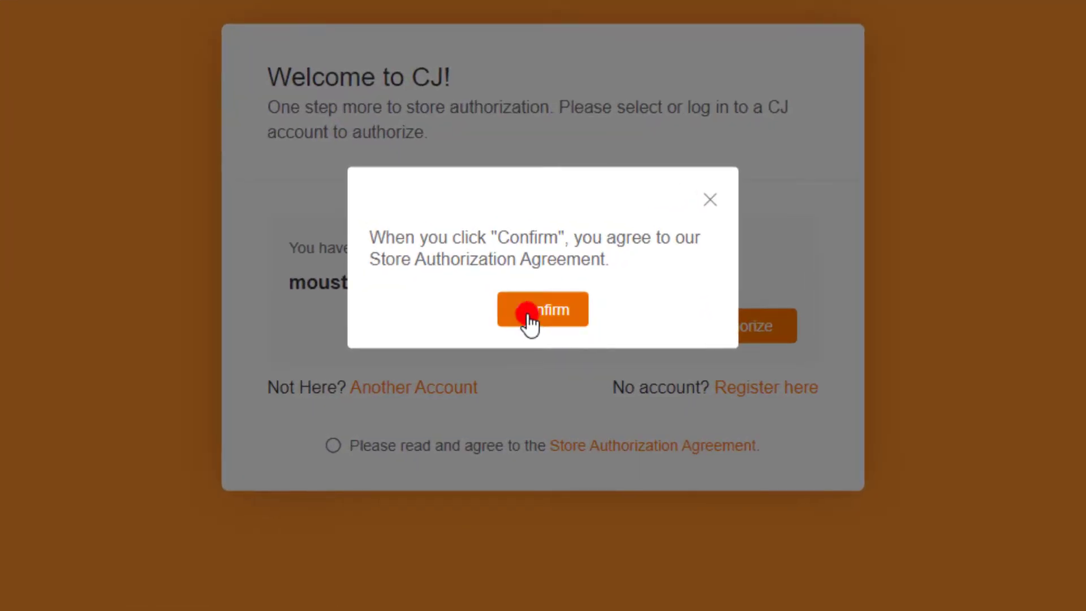
{"action": "left_click", "coordinate": [527, 316]}
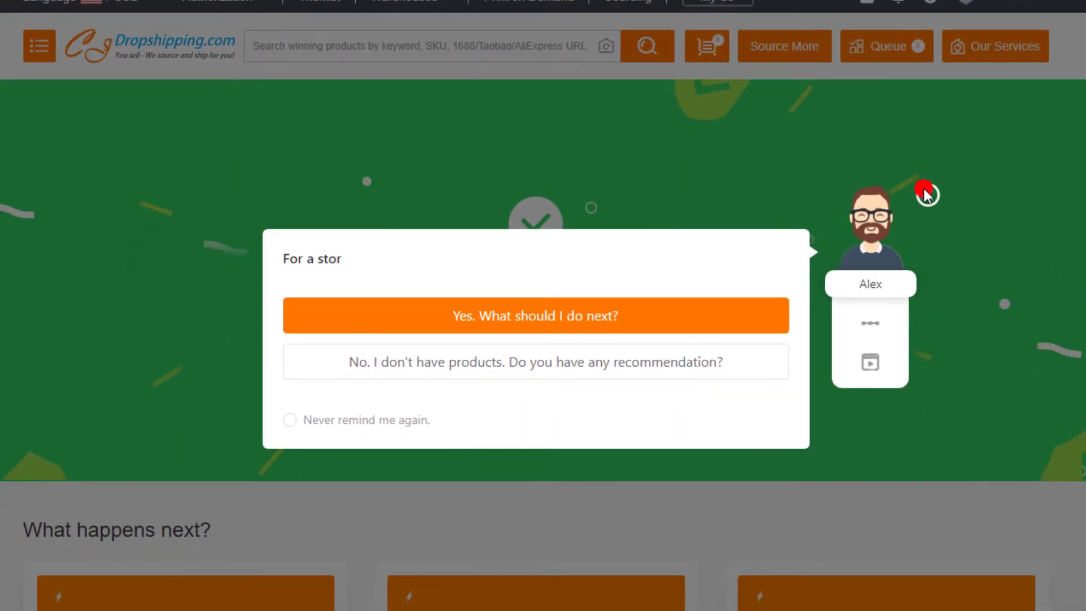
{"action": "left_click", "coordinate": [927, 195]}
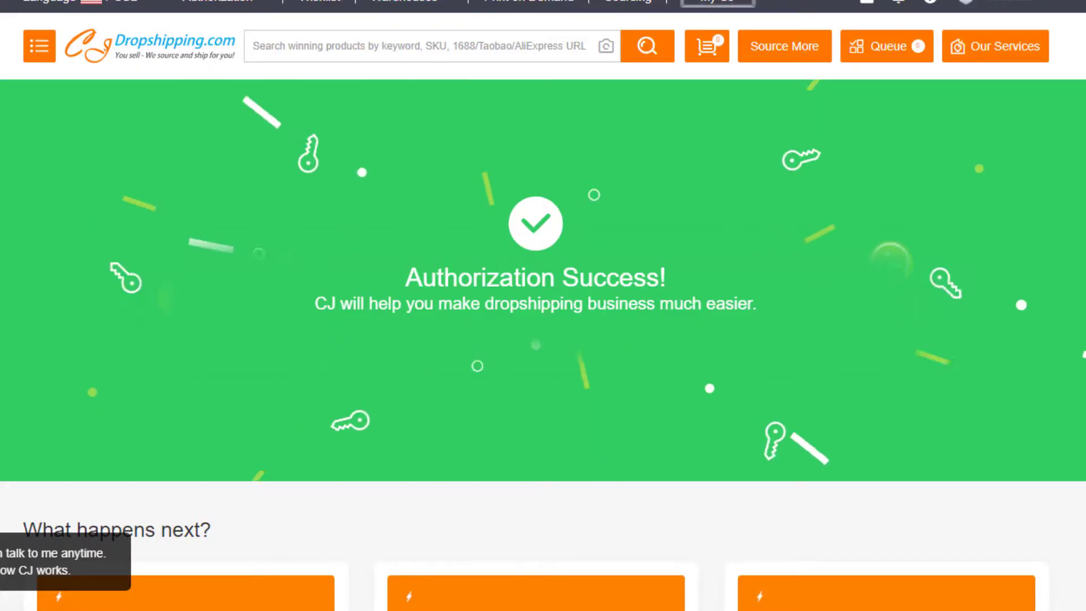
- Review the post-authorization options, return to the CJdropshipping home page and dismiss the assistant pop-up
{"action": "scroll", "coordinate": [543, 305], "scroll_direction": "down", "scroll_amount": 7}
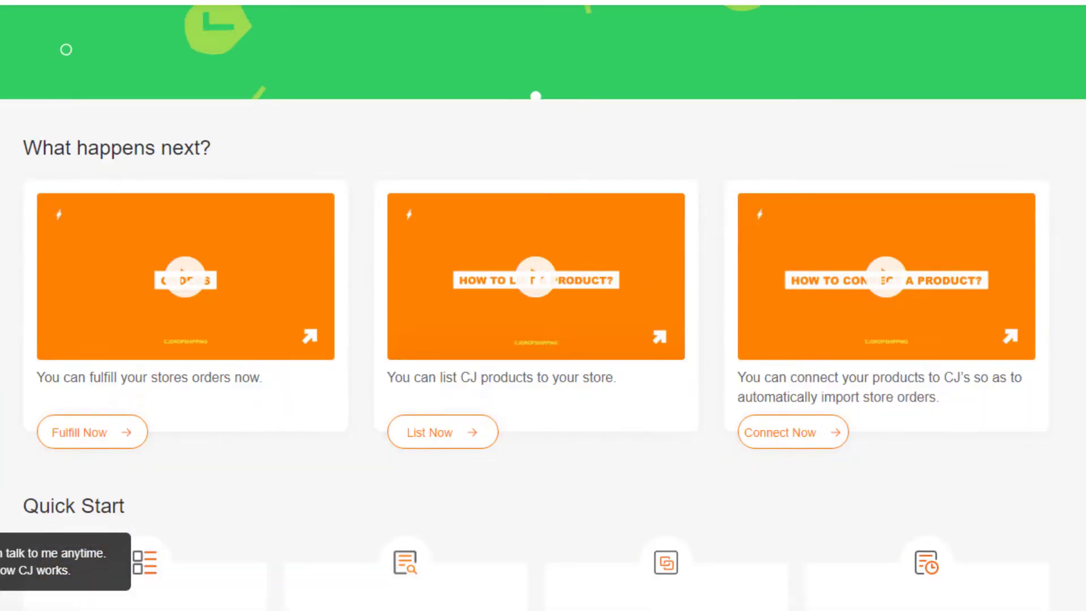
{"action": "scroll", "coordinate": [543, 306], "scroll_direction": "down", "scroll_amount": 6}
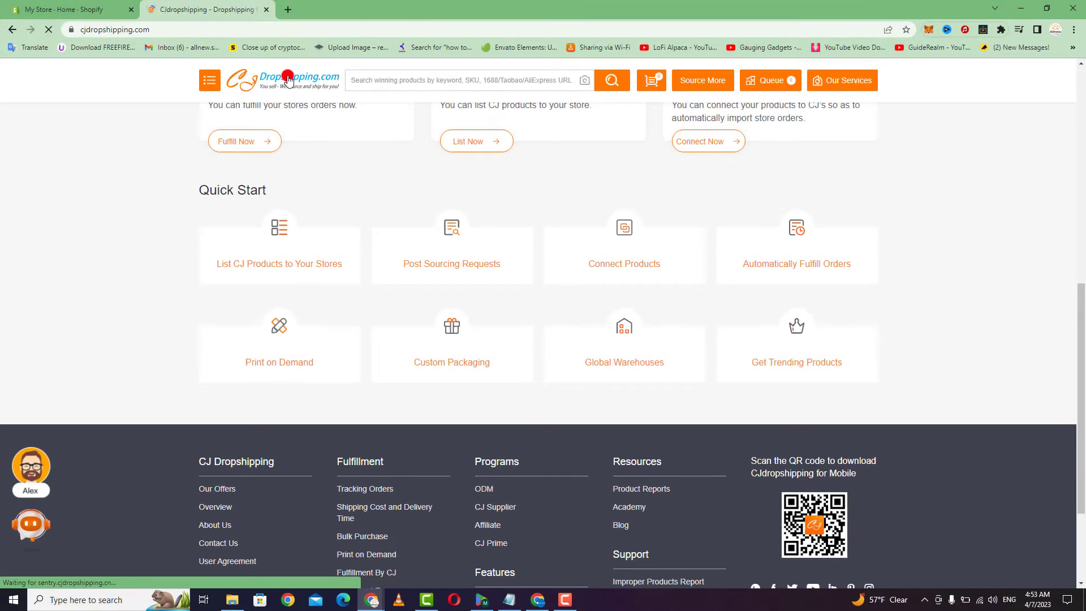
{"action": "left_click", "coordinate": [288, 80]}
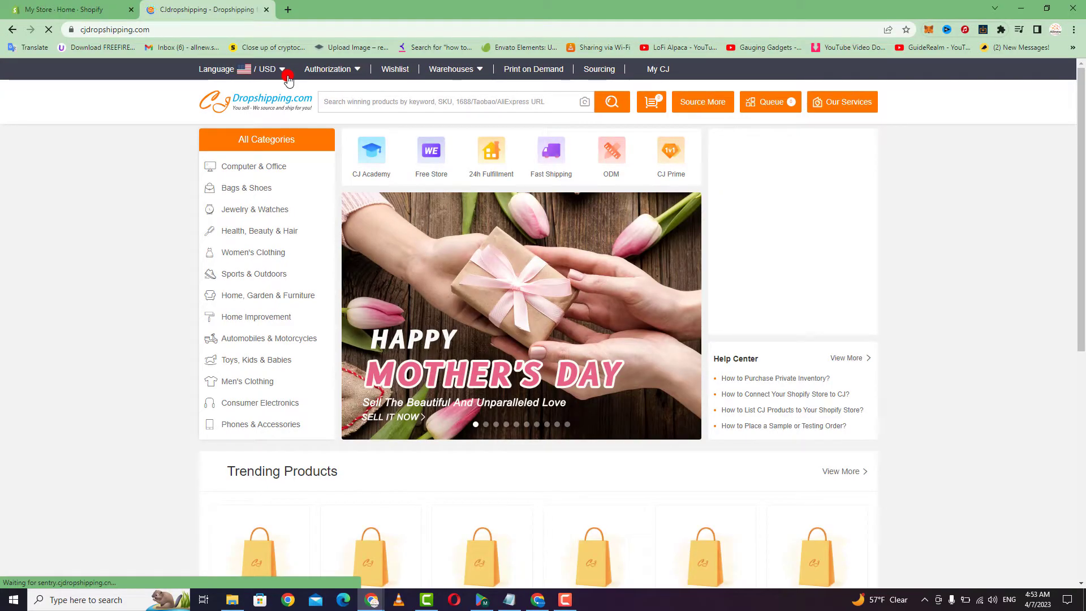
{"action": "left_click_drag", "start_coordinate": [1081, 165], "coordinate": [1081, 302]}
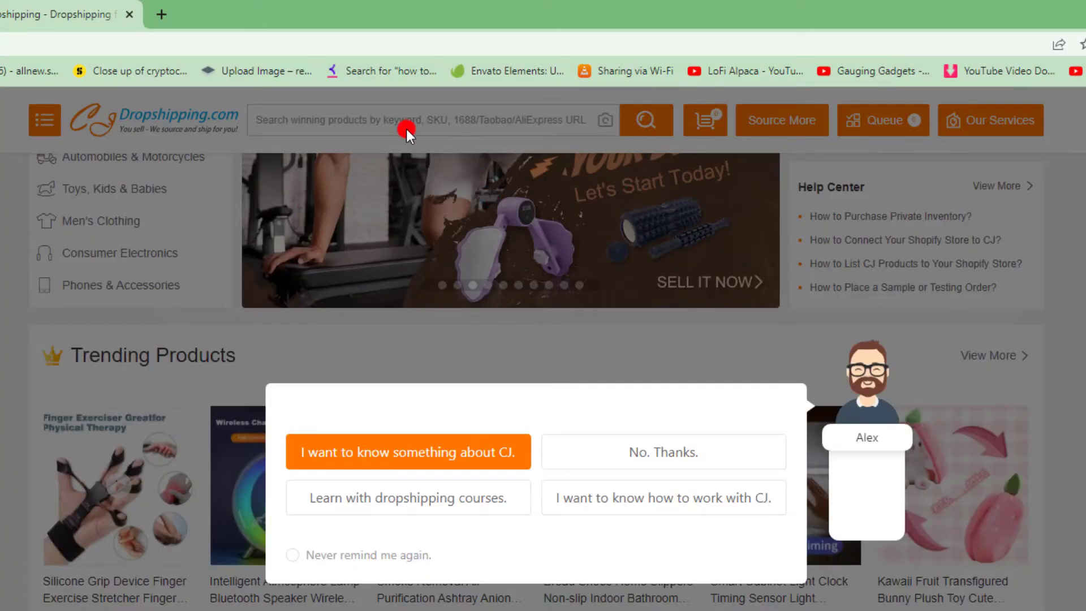
{"action": "left_click", "coordinate": [902, 333]}
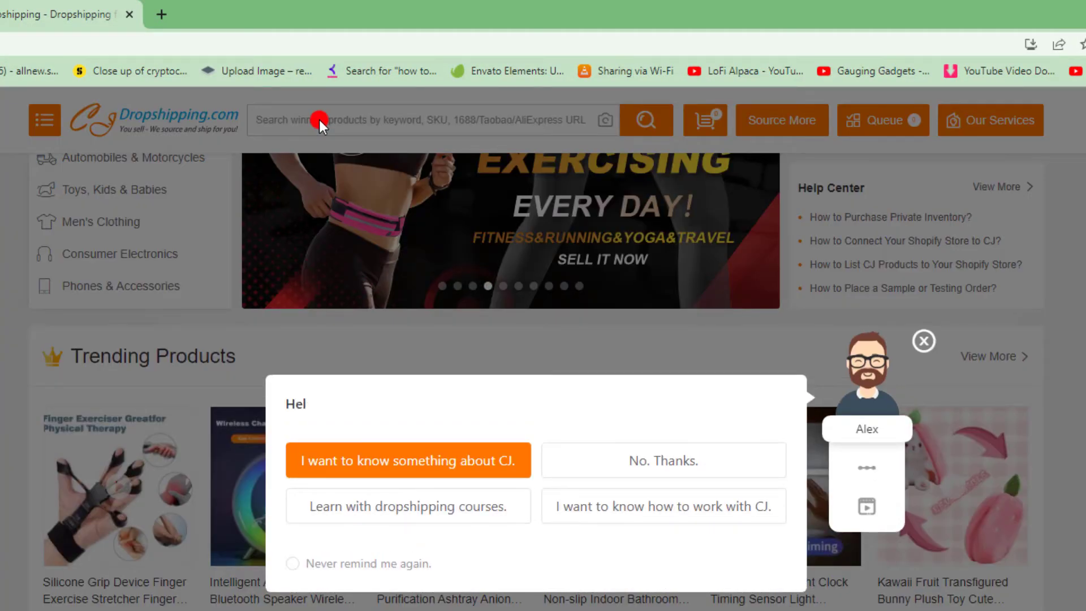
{"action": "left_click", "coordinate": [923, 340]}
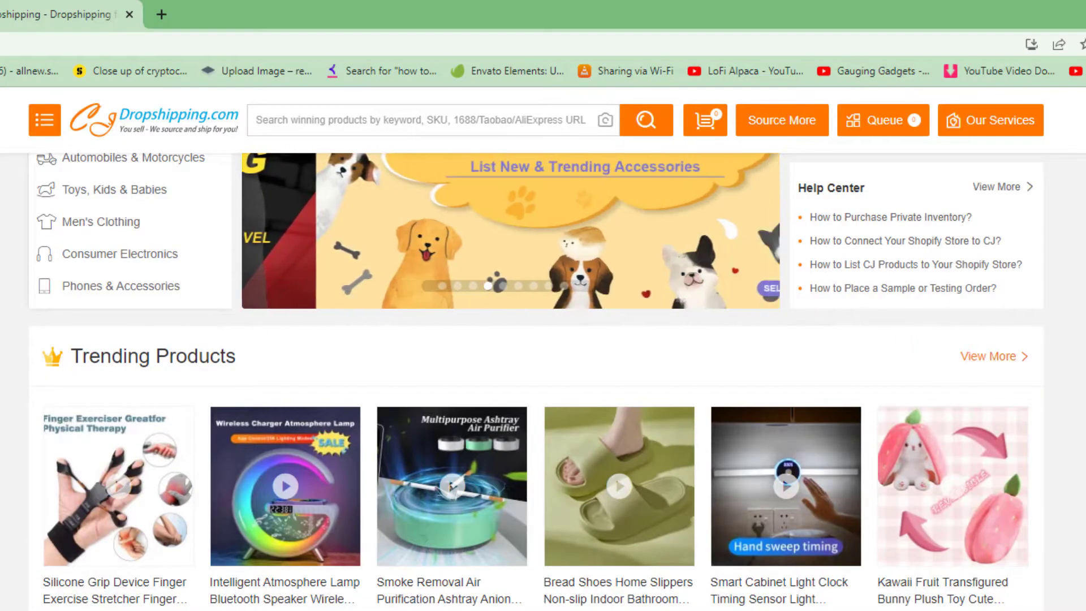
- Open the Portable Wireless Charger For Apple Watch product from Trending Products, and switch to the Shopify admin
{"action": "scroll", "coordinate": [446, 387], "scroll_direction": "down", "scroll_amount": 8}
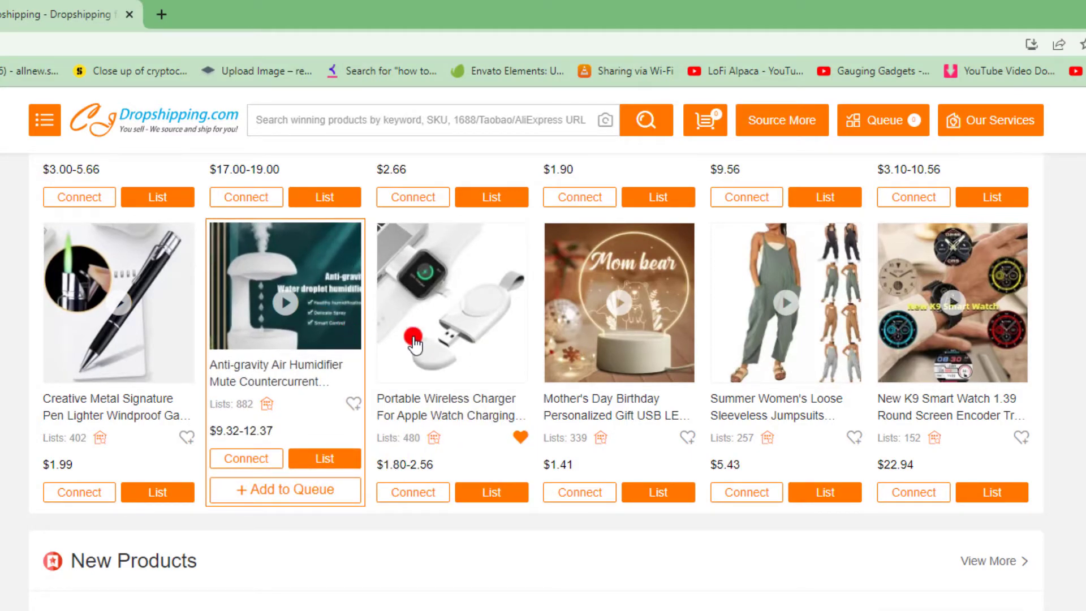
{"action": "left_click", "coordinate": [476, 331]}
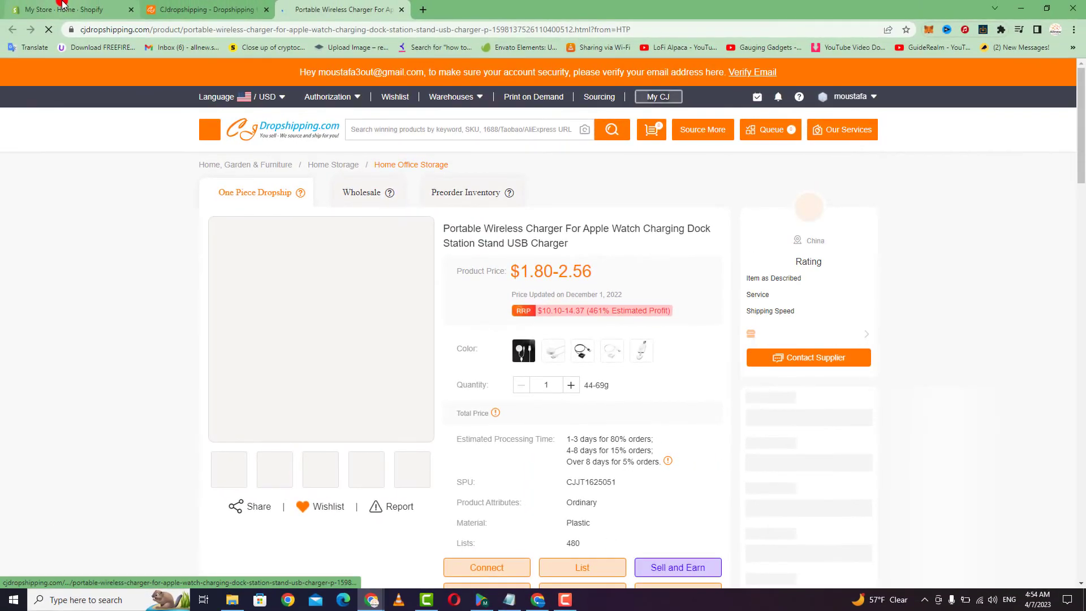
{"action": "left_click", "coordinate": [65, 9]}
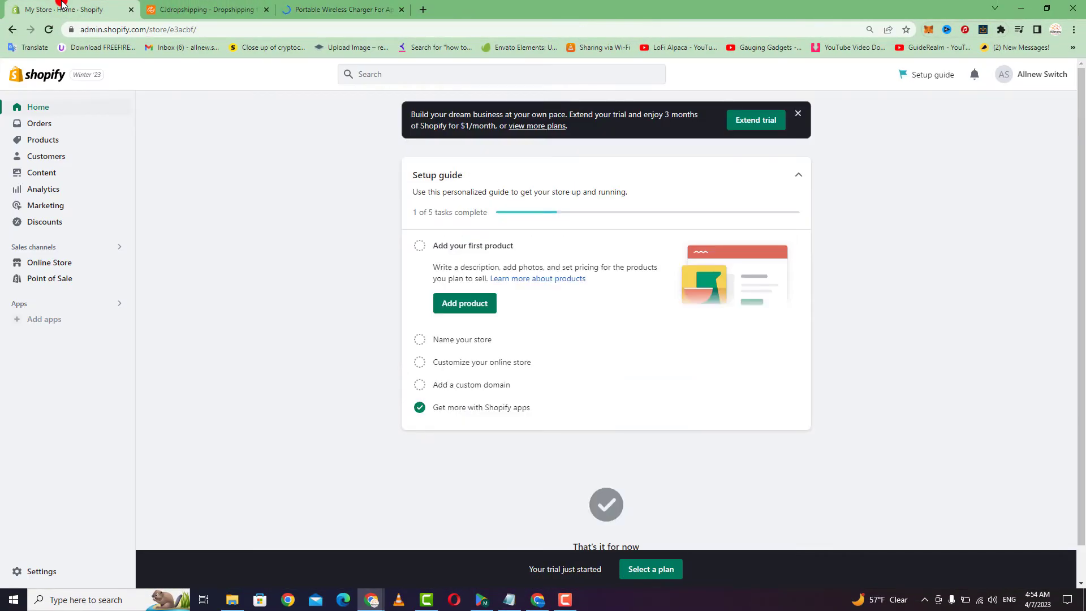
- Return to the wireless charger's CJdropshipping page, start listing the product, and choose the Shopify store e3acbf for the listing
{"action": "left_click", "coordinate": [313, 7]}
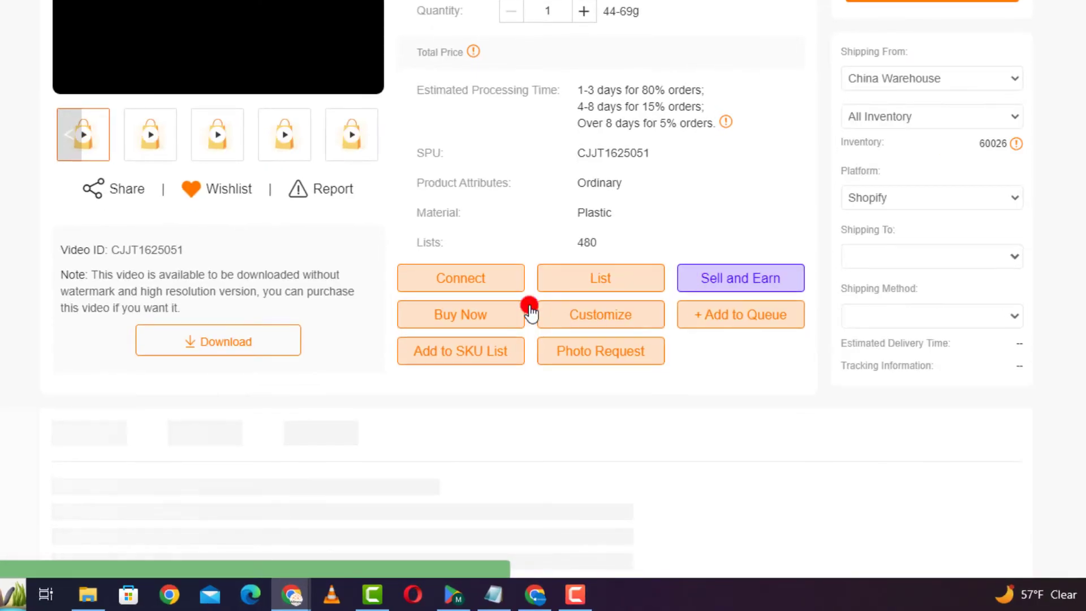
{"action": "left_click", "coordinate": [608, 281]}
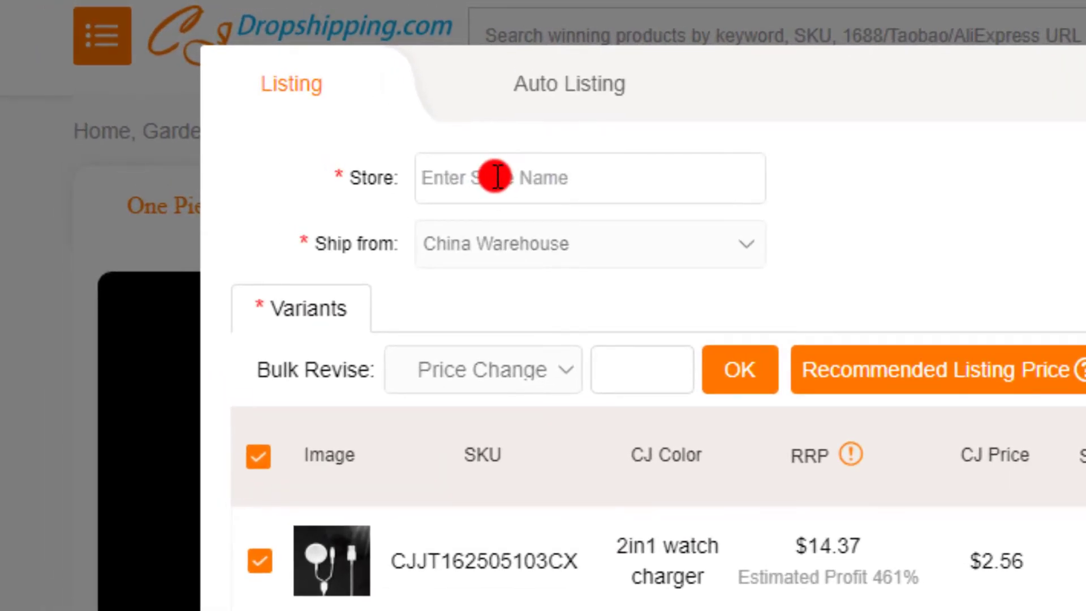
{"action": "left_click", "coordinate": [496, 177]}
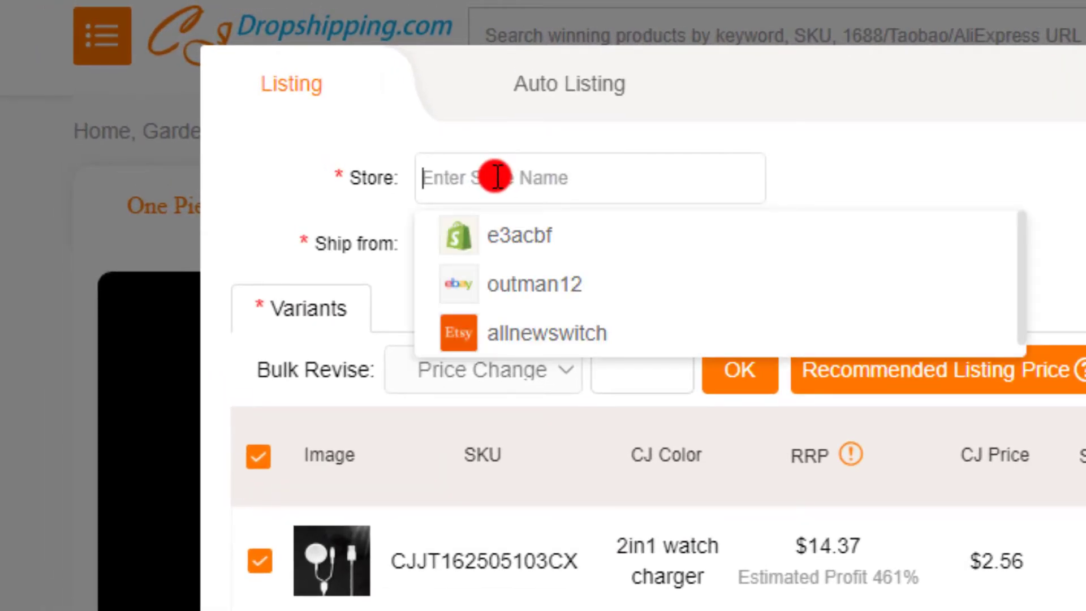
{"action": "left_click", "coordinate": [523, 236]}
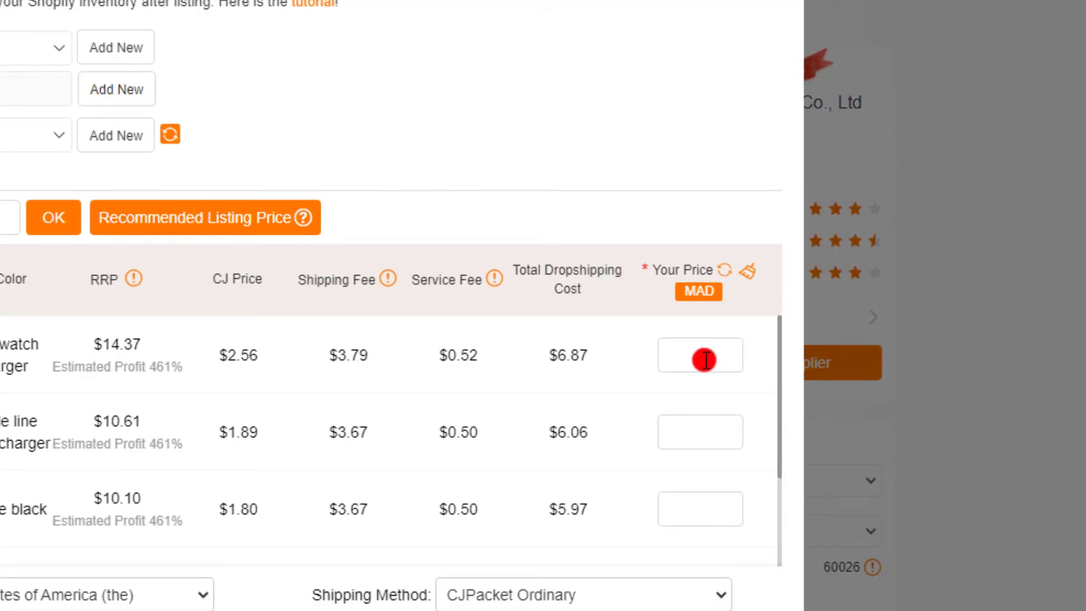
- Set the listing price of the Square black variant to 565 MAD
{"action": "left_click", "coordinate": [704, 360]}
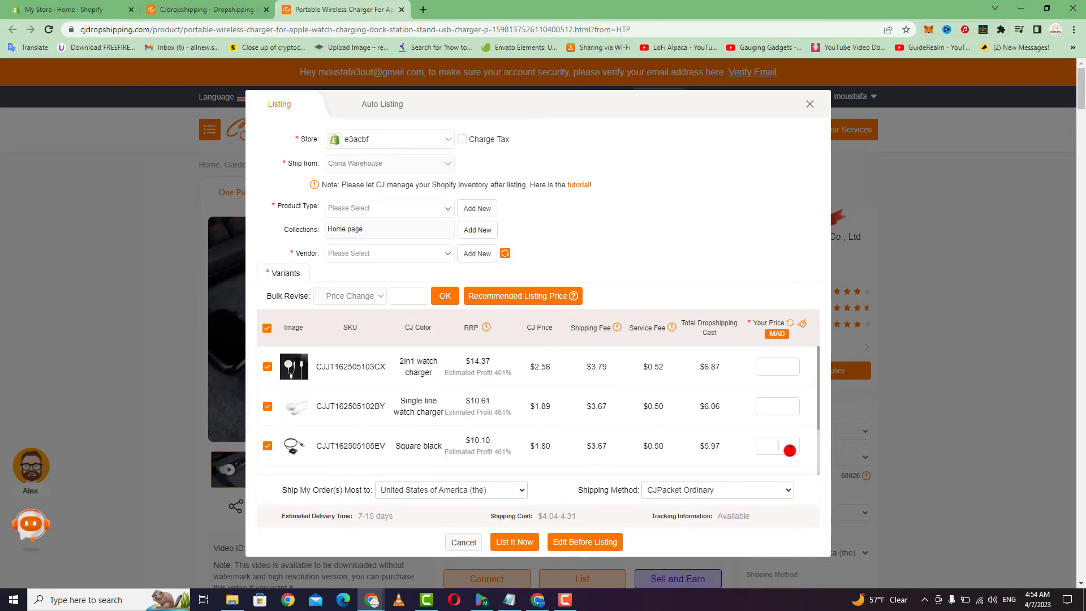
{"action": "type", "text": "565"}
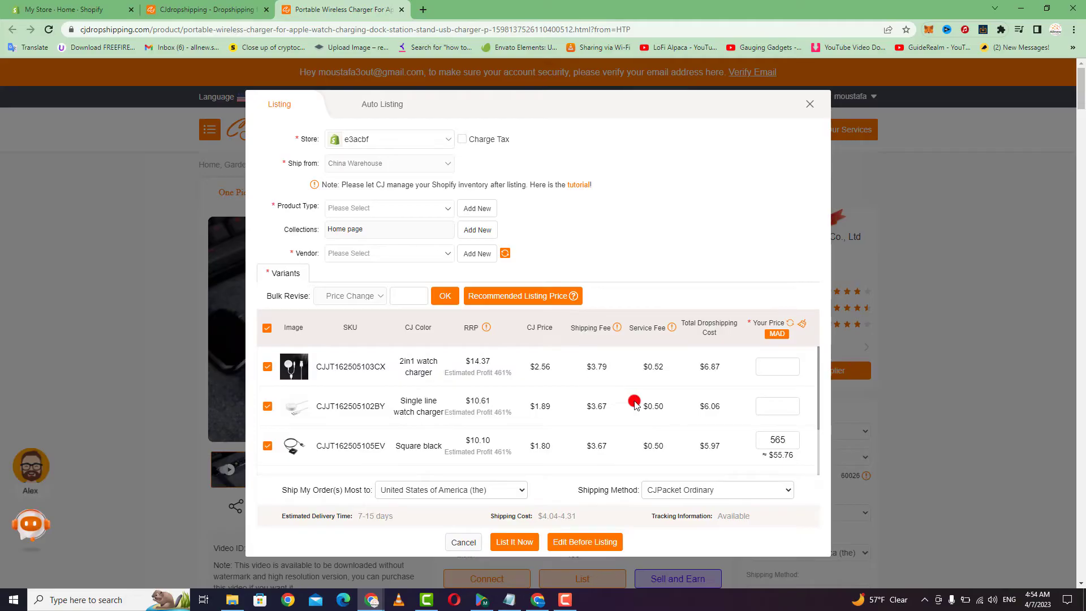